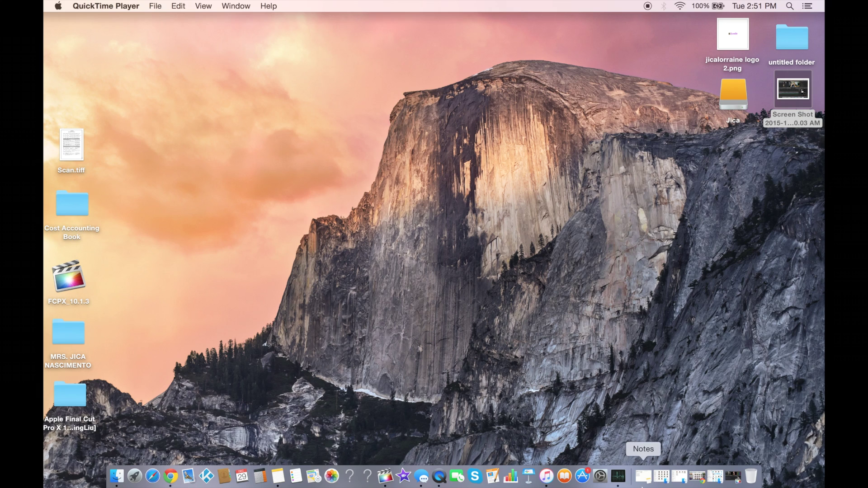
- Bring the minimized Final Cut Pro window back from the Dock to show the Untitled Project timeline
{"action": "left_click", "coordinate": [734, 478]}
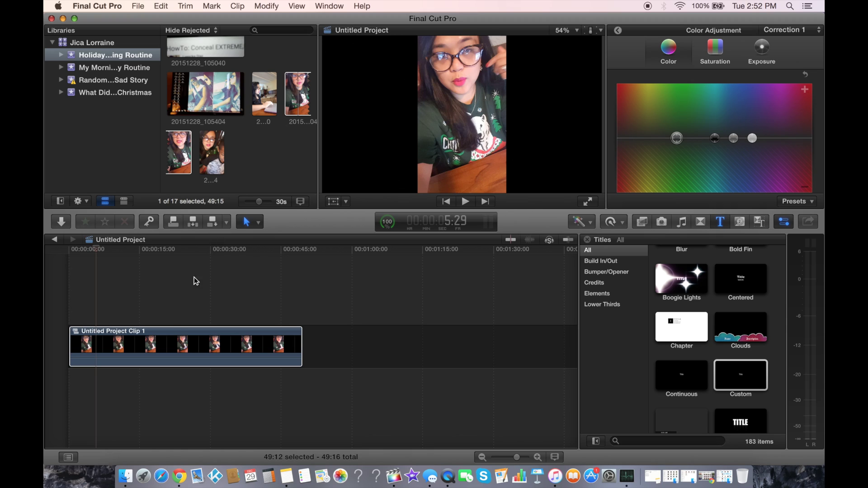
- Lower Untitled Project Clip 1's volume line to -∞ dB to mute its audio
{"action": "left_click", "coordinate": [163, 346]}
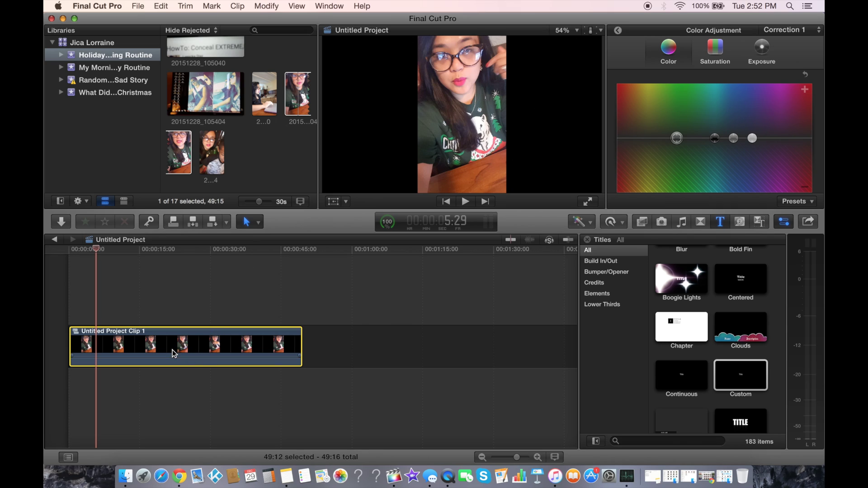
{"action": "left_click", "coordinate": [155, 356]}
{"action": "left_click_drag", "start_coordinate": [155, 357], "coordinate": [155, 374]}
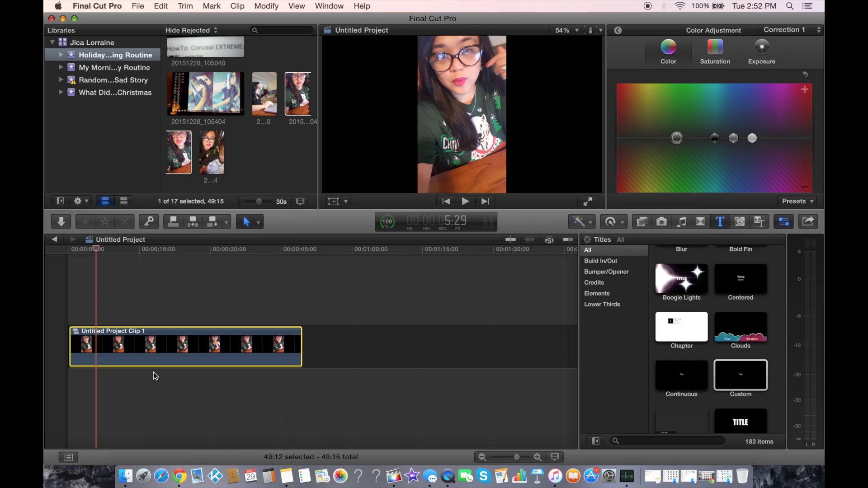
- Make the clip a compound clip named Untitled Project Clip 2 in the Holiday Morning Routine event
{"action": "right_click", "coordinate": [157, 347]}
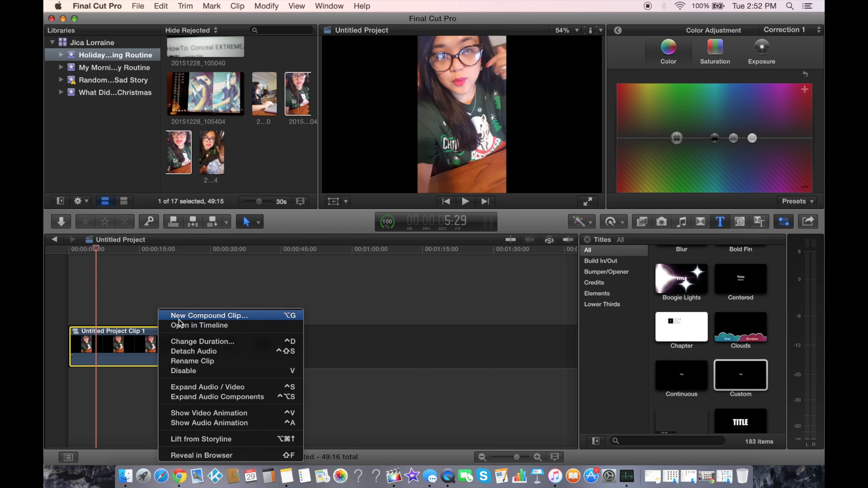
{"action": "left_click", "coordinate": [198, 316]}
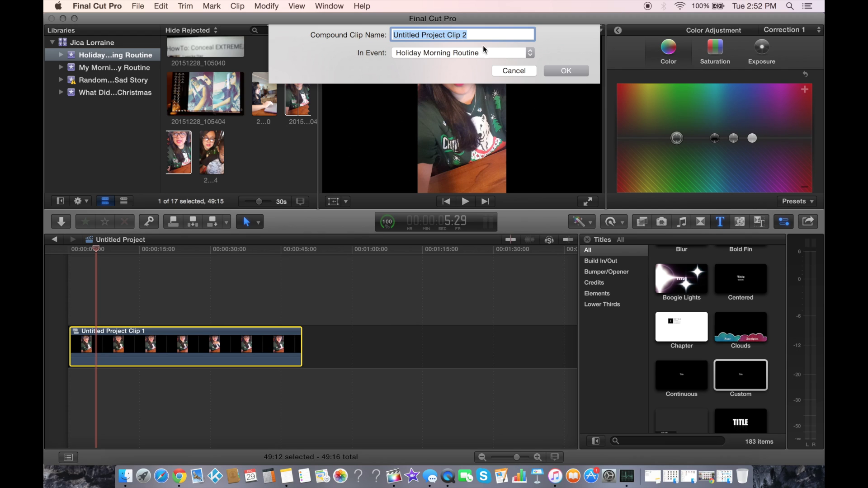
{"action": "left_click", "coordinate": [579, 70]}
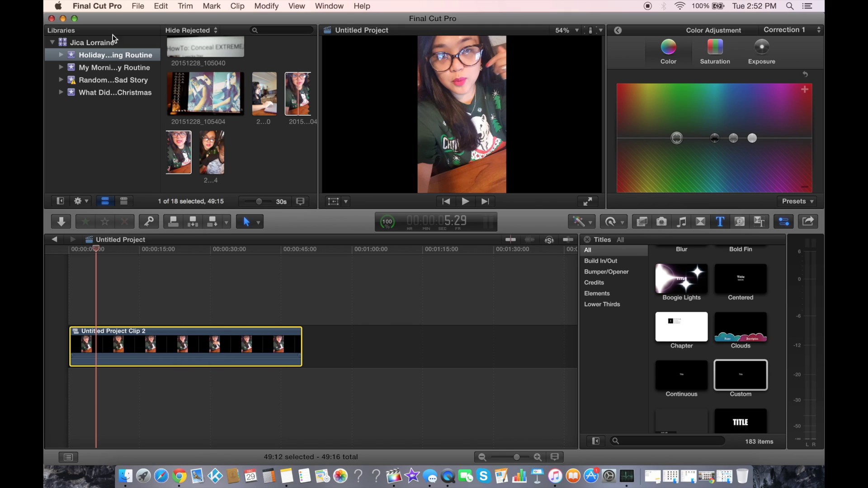
{"action": "left_click", "coordinate": [132, 6]}
- Copy Untitled Project Clip 2 and paste a second copy after it, extending the project to 01:39:05
{"action": "mouse_move", "coordinate": [168, 6]}
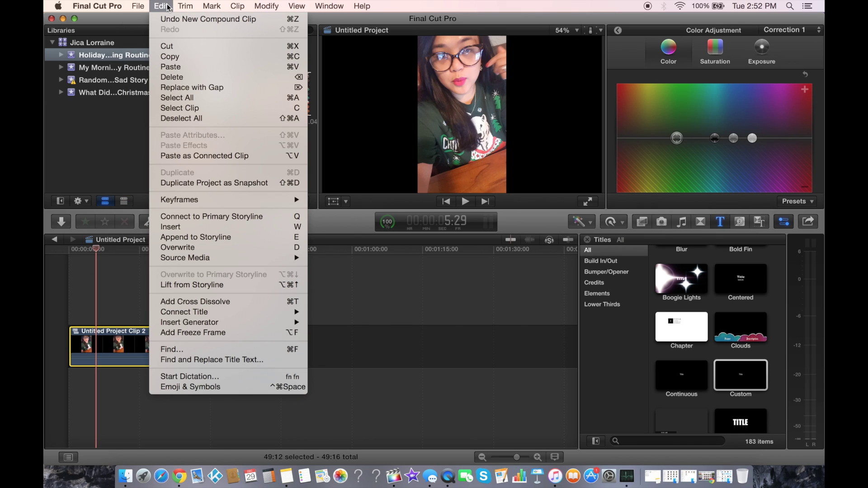
{"action": "left_click", "coordinate": [113, 357]}
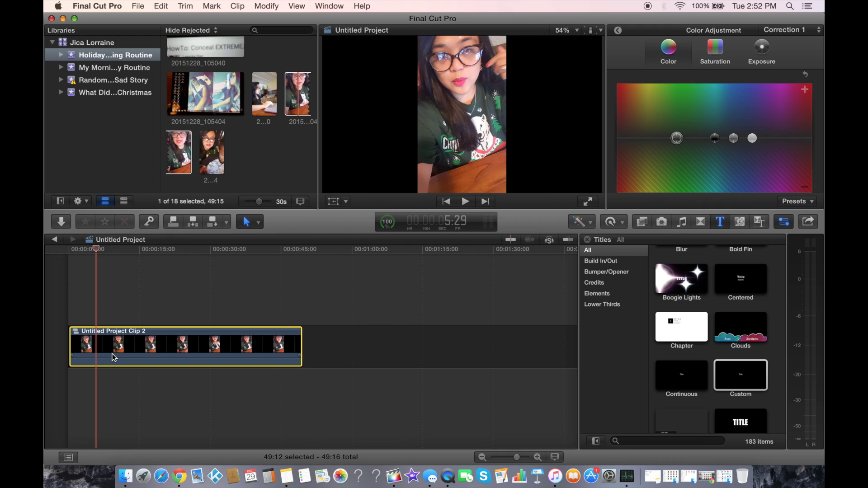
{"action": "key", "text": "super+c"}
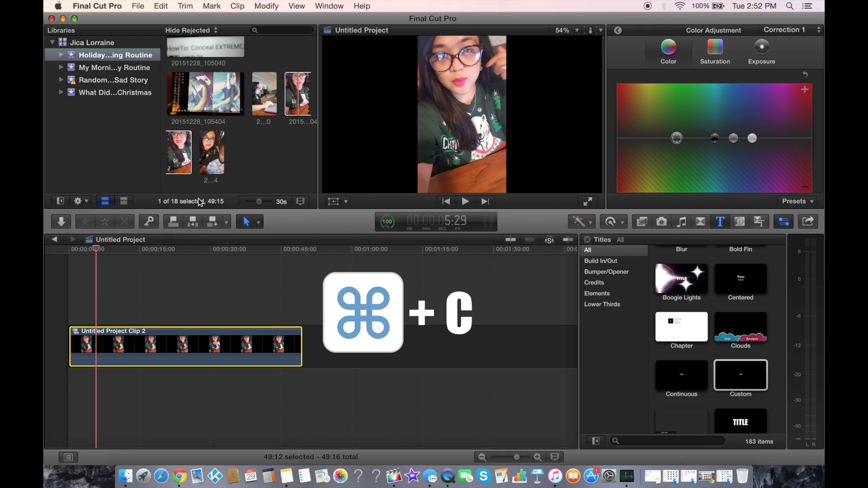
{"action": "left_click_drag", "start_coordinate": [96, 249], "coordinate": [303, 266]}
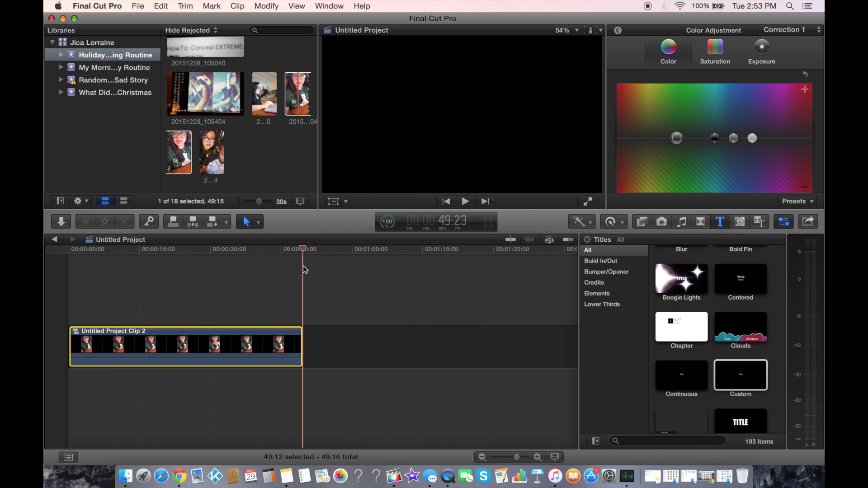
{"action": "left_click", "coordinate": [162, 6]}
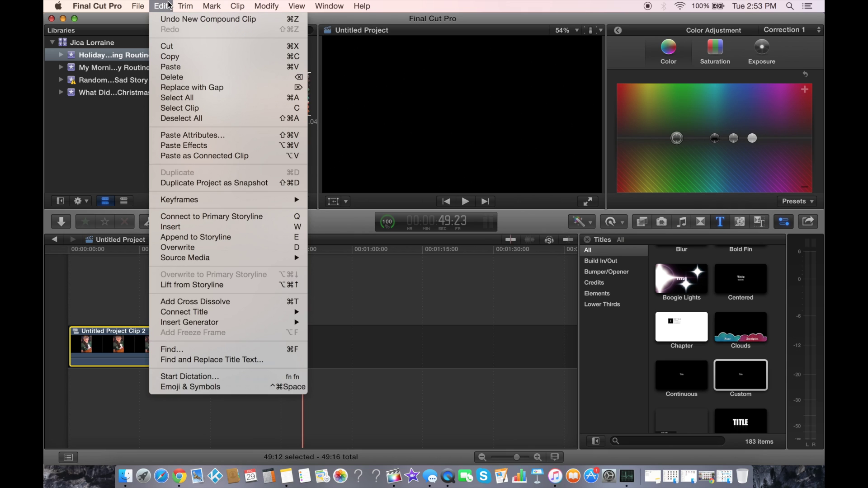
{"action": "left_click", "coordinate": [171, 67]}
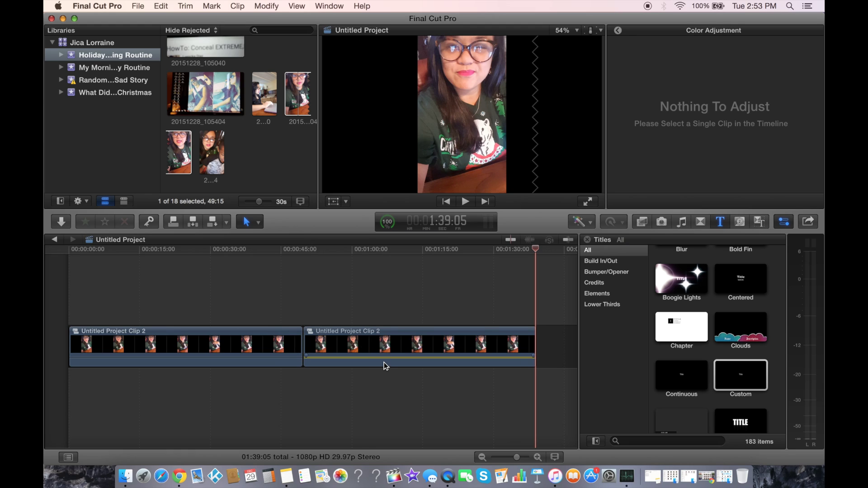
- Mute the second copy to -∞ dB and stack it beneath the original at the project start
{"action": "left_click", "coordinate": [353, 356]}
{"action": "left_click_drag", "start_coordinate": [353, 357], "coordinate": [370, 374]}
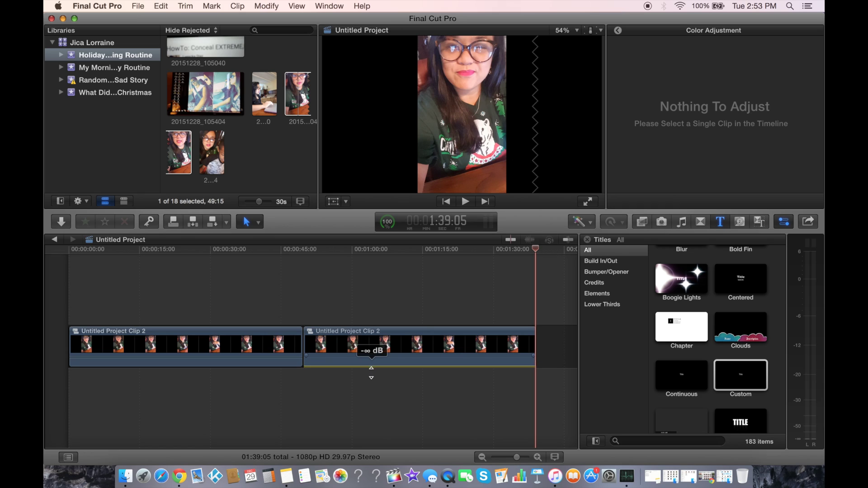
{"action": "left_click", "coordinate": [390, 349]}
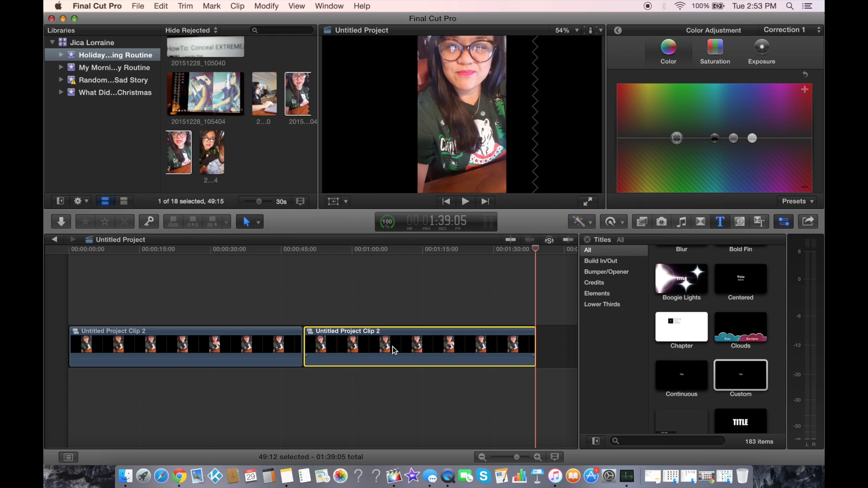
{"action": "left_click_drag", "start_coordinate": [393, 346], "coordinate": [144, 392]}
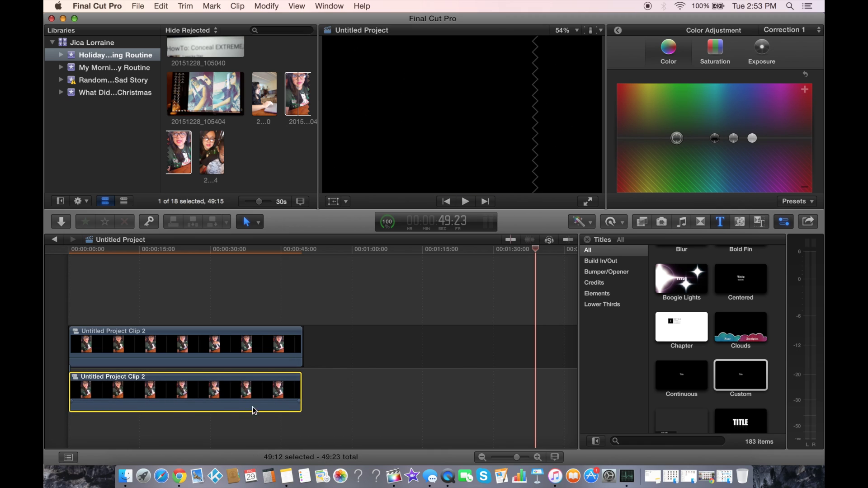
{"action": "left_click", "coordinate": [555, 265]}
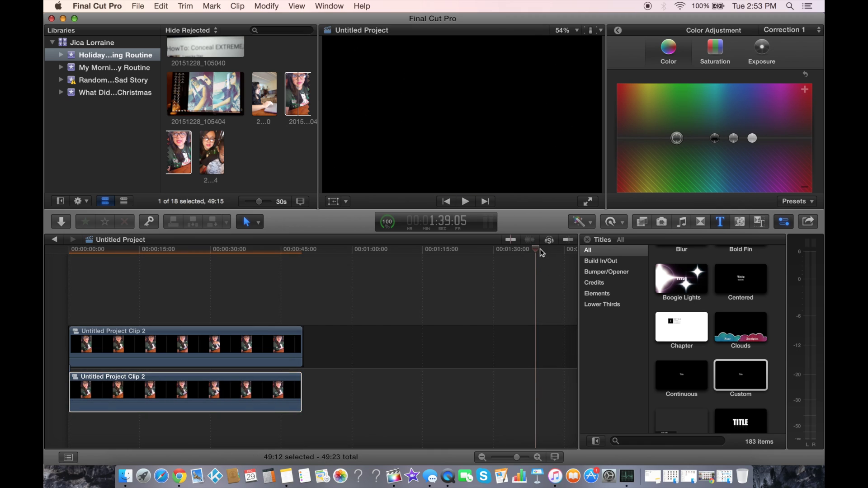
{"action": "left_click_drag", "start_coordinate": [540, 249], "coordinate": [109, 249]}
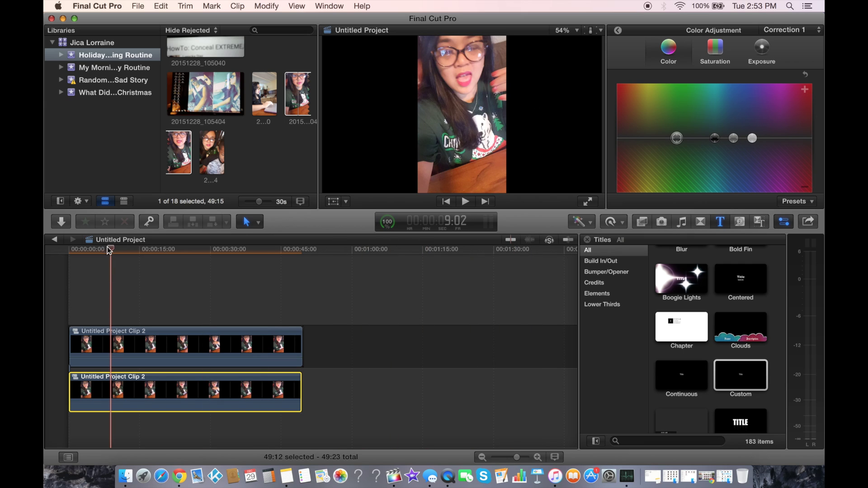
{"action": "left_click", "coordinate": [373, 263]}
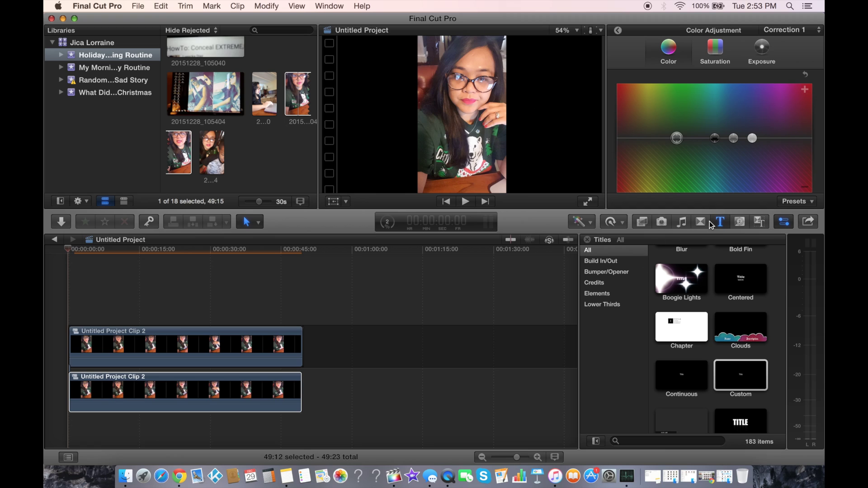
- Apply the Gaussian effect from the Blur category to the lower clip copy
{"action": "left_click", "coordinate": [642, 222]}
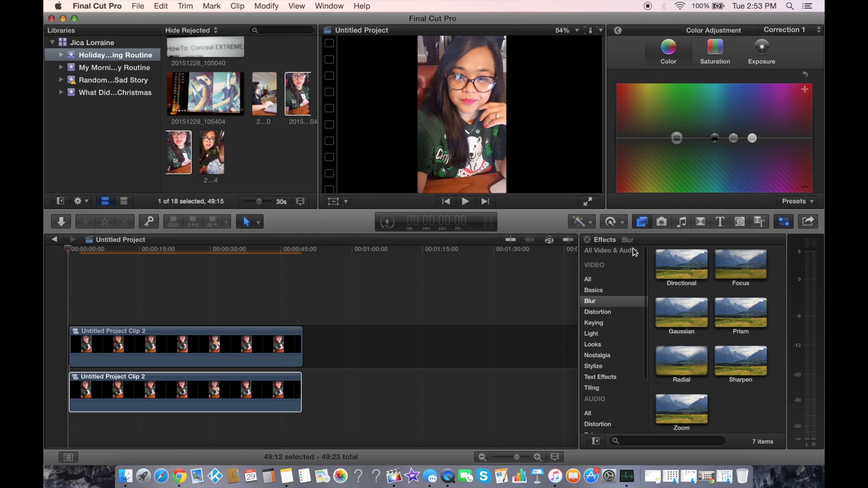
{"action": "left_click", "coordinate": [607, 304]}
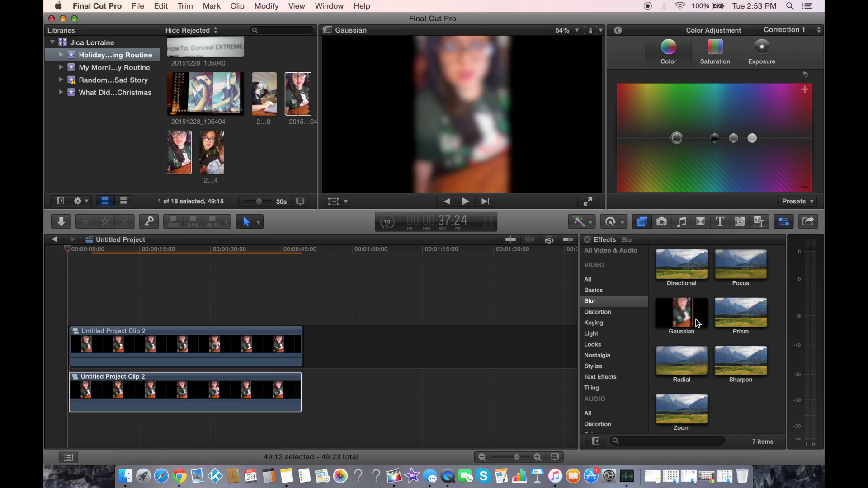
{"action": "left_click", "coordinate": [679, 318]}
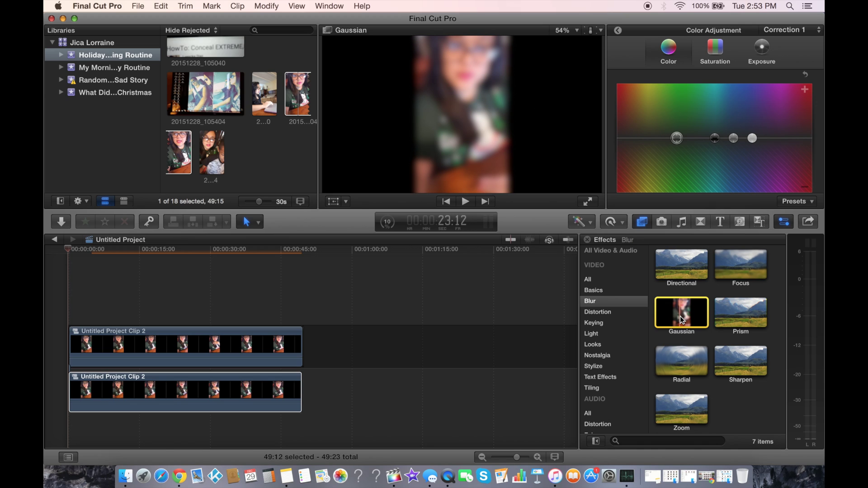
{"action": "left_click_drag", "start_coordinate": [680, 319], "coordinate": [276, 398]}
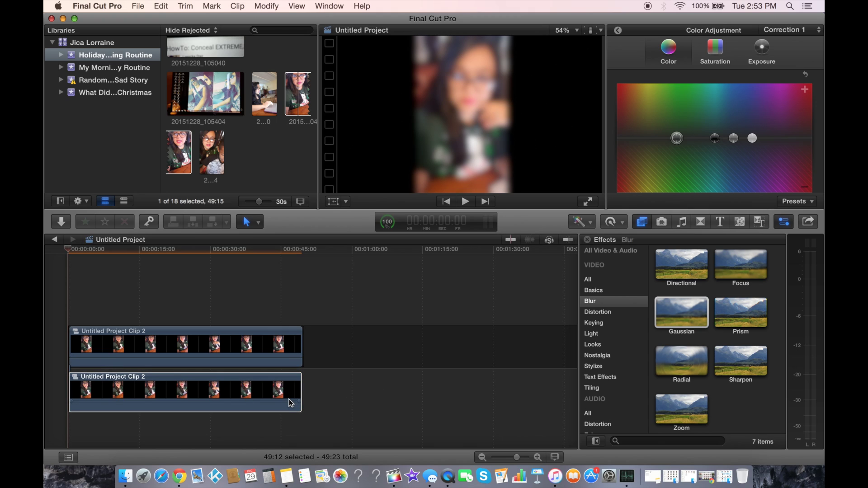
- Widen the blurred lower copy with the viewer's Transform handles so it covers the black side bars
{"action": "left_click", "coordinate": [202, 398]}
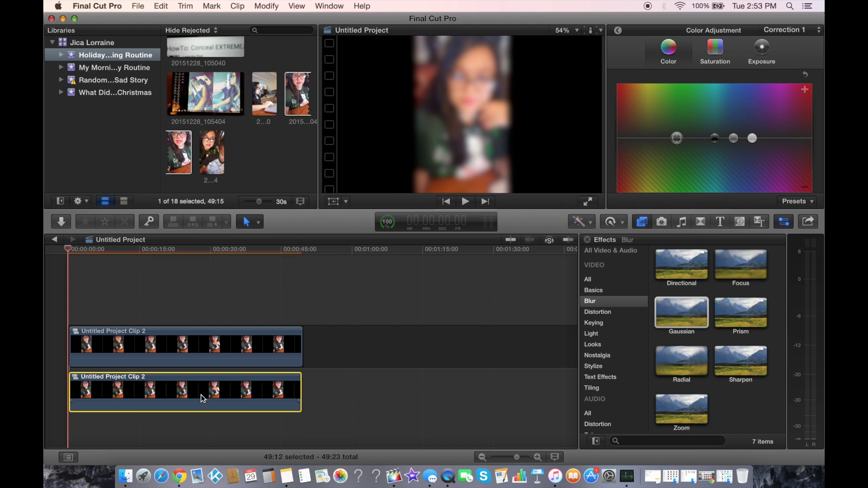
{"action": "left_click", "coordinate": [334, 202]}
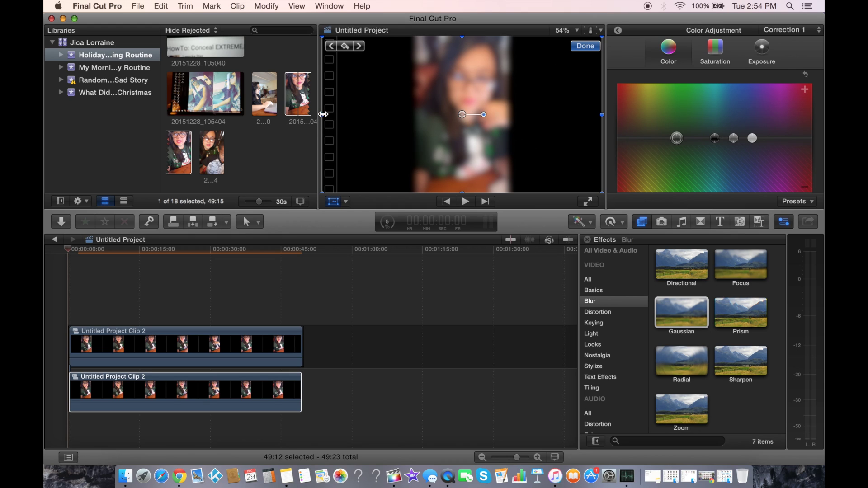
{"action": "left_click", "coordinate": [253, 407]}
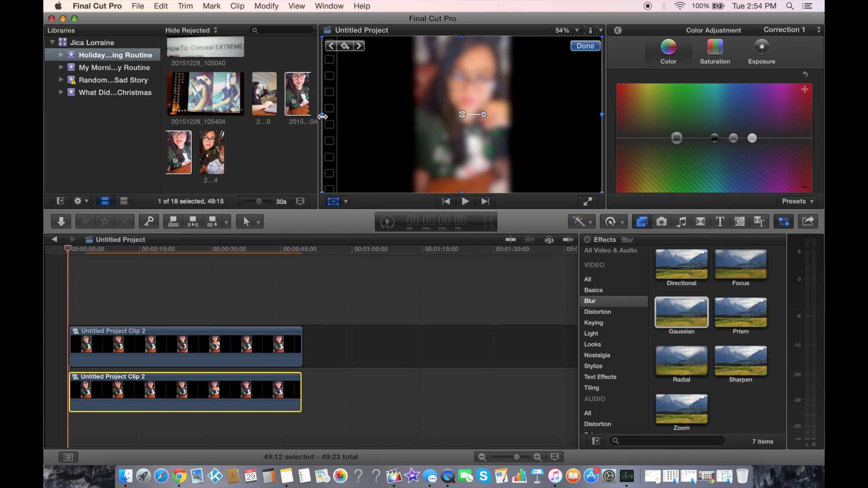
{"action": "left_click_drag", "start_coordinate": [323, 116], "coordinate": [78, 122]}
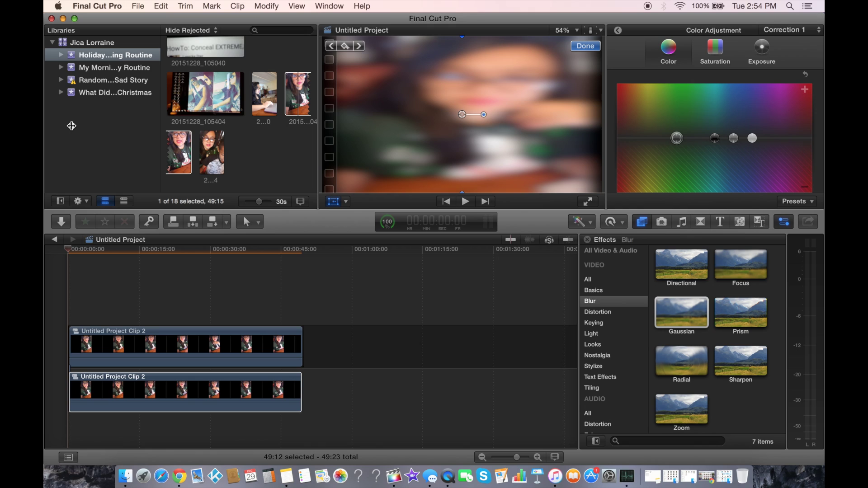
{"action": "left_click", "coordinate": [63, 246]}
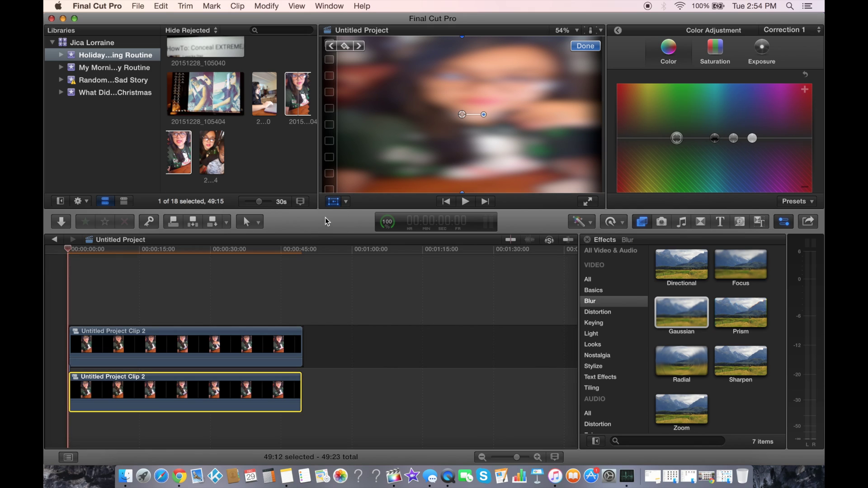
{"action": "left_click", "coordinate": [333, 202]}
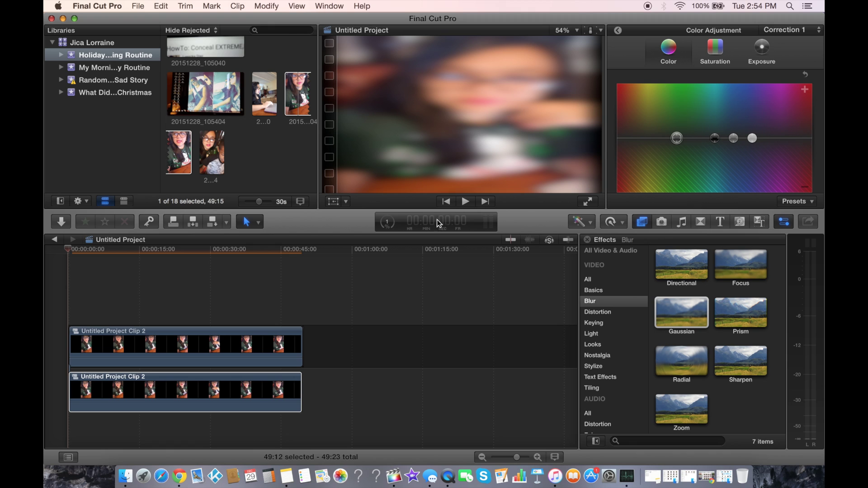
{"action": "left_click", "coordinate": [467, 201]}
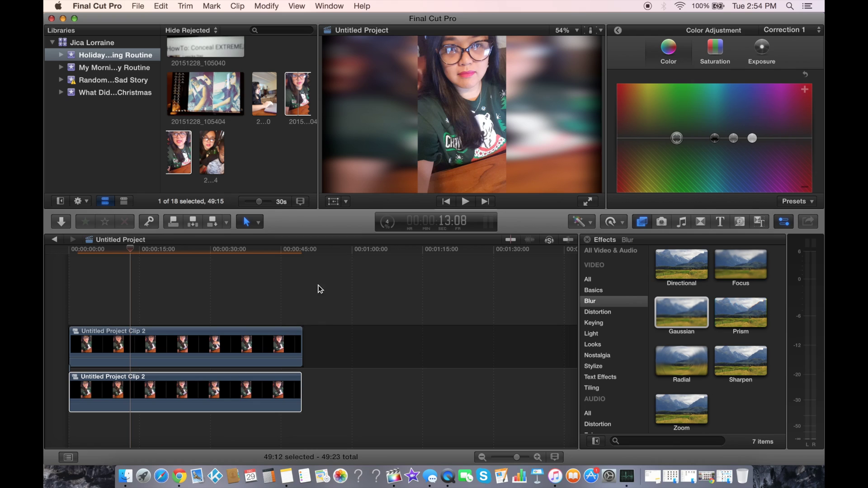
{"action": "left_click", "coordinate": [263, 383]}
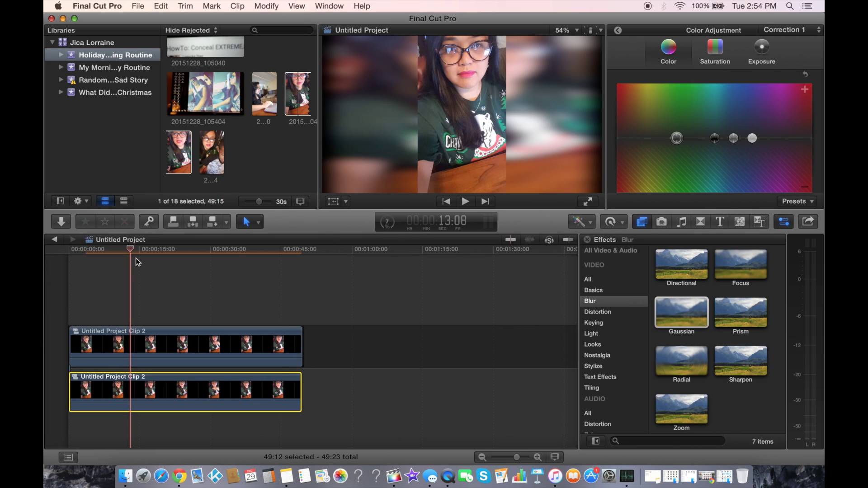
{"action": "left_click_drag", "start_coordinate": [99, 250], "coordinate": [68, 250]}
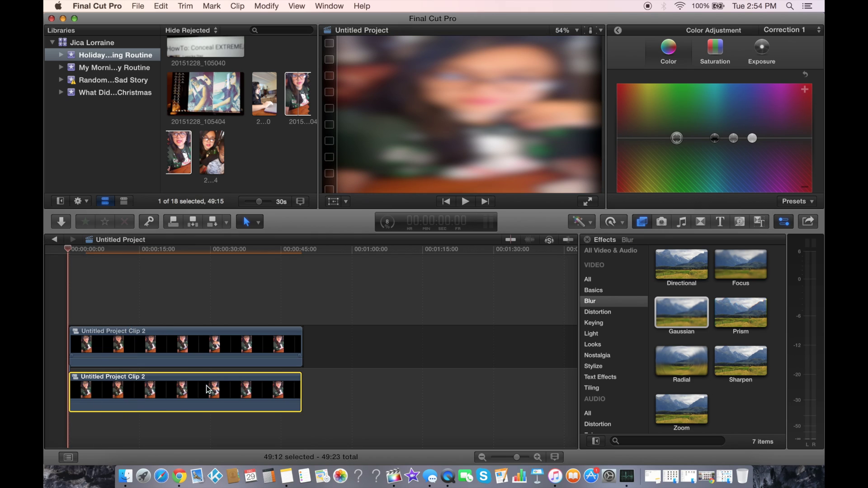